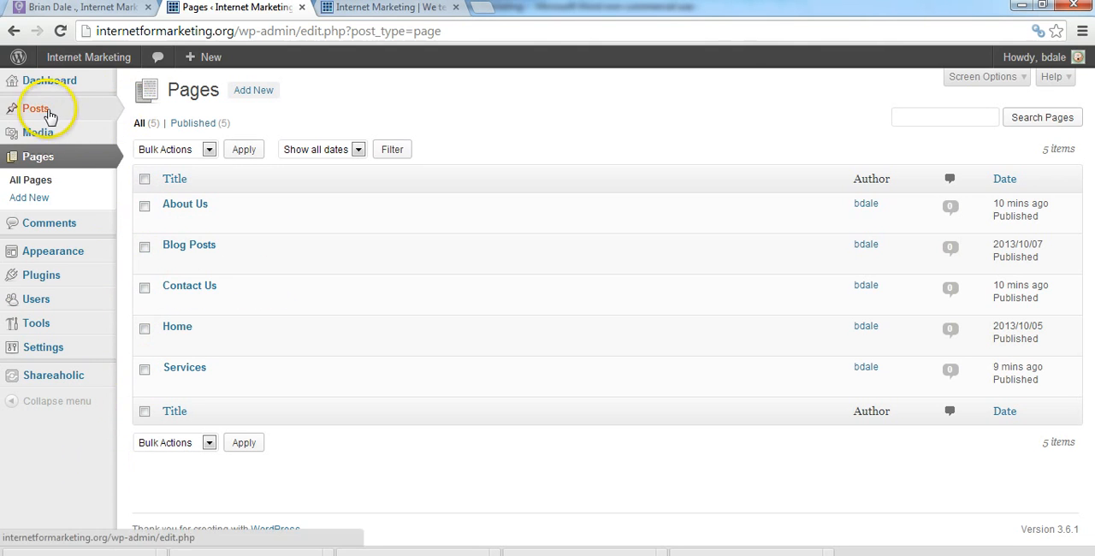
Open the list of all posts and move the "Hello world!" post to the trash
{"action": "mouse_move", "coordinate": [47, 113]}
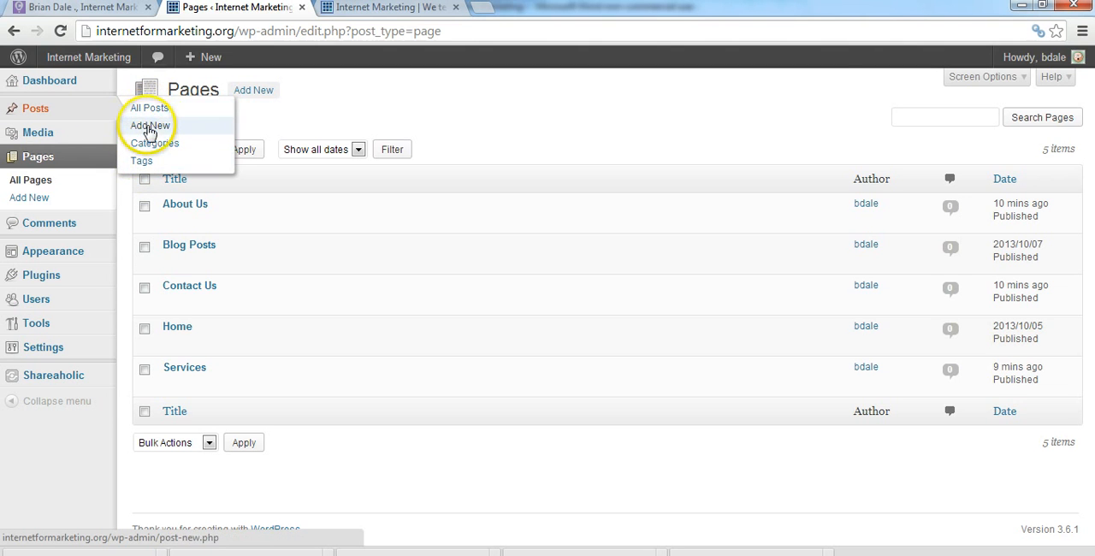
{"action": "left_click", "coordinate": [149, 111]}
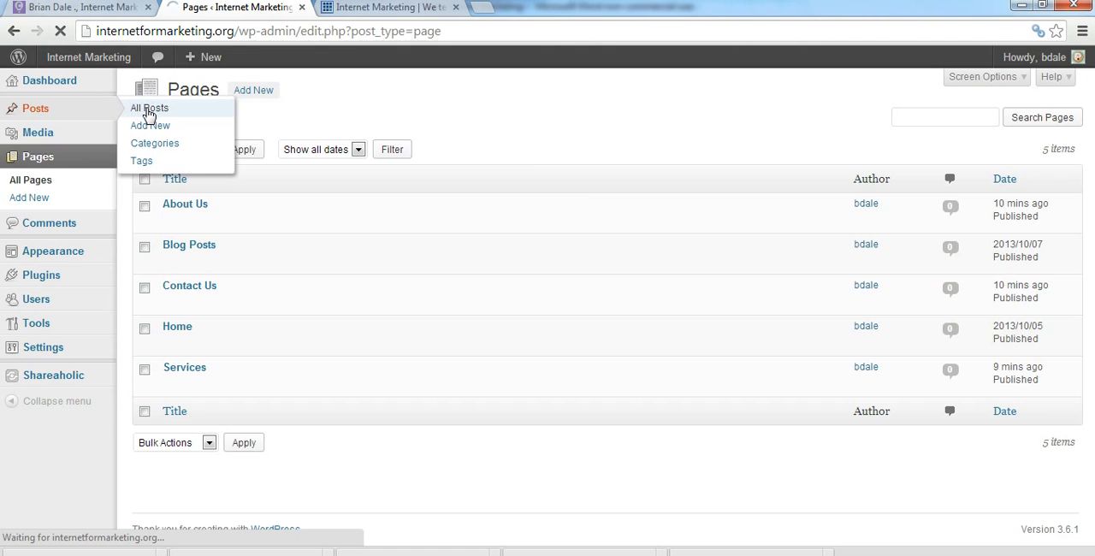
{"action": "mouse_move", "coordinate": [204, 220]}
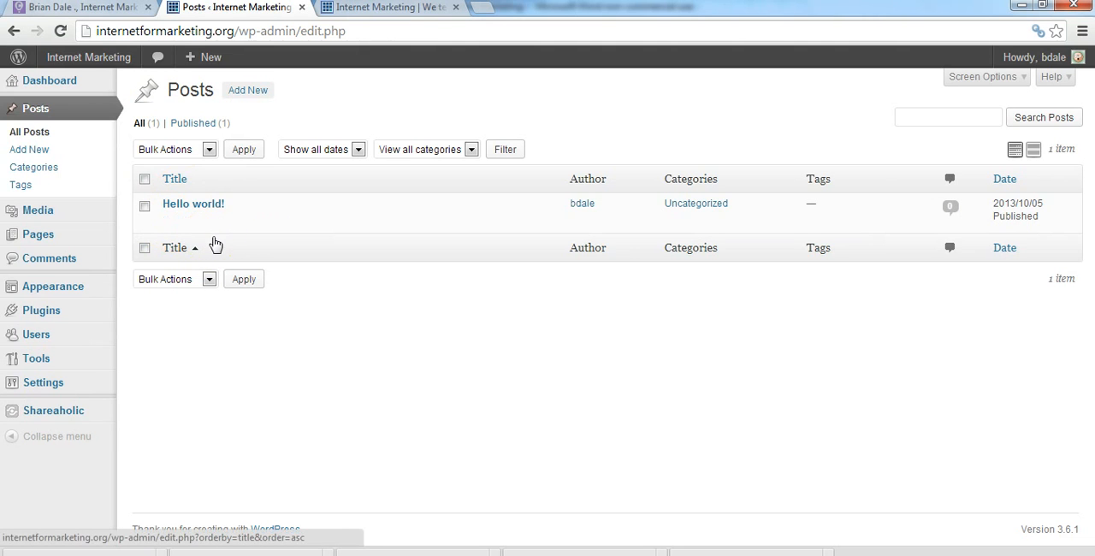
{"action": "left_click", "coordinate": [144, 180]}
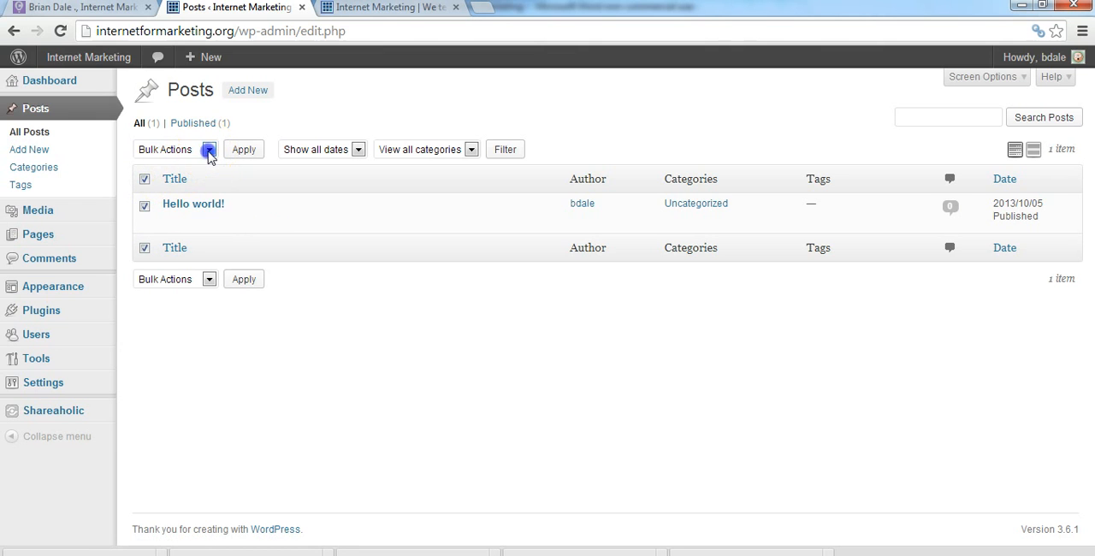
{"action": "left_click", "coordinate": [208, 151]}
{"action": "left_click", "coordinate": [196, 189]}
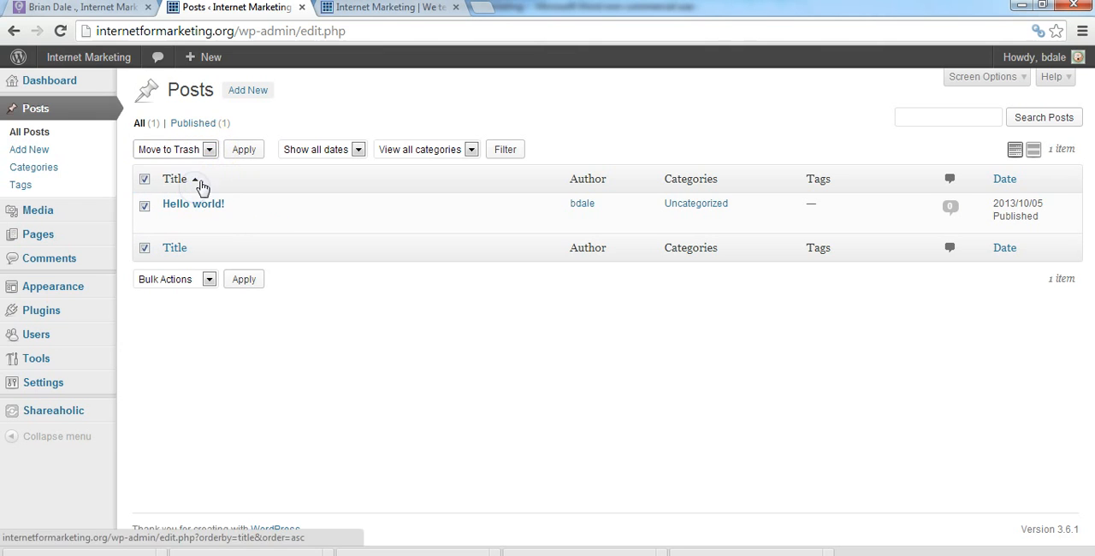
{"action": "left_click", "coordinate": [242, 152]}
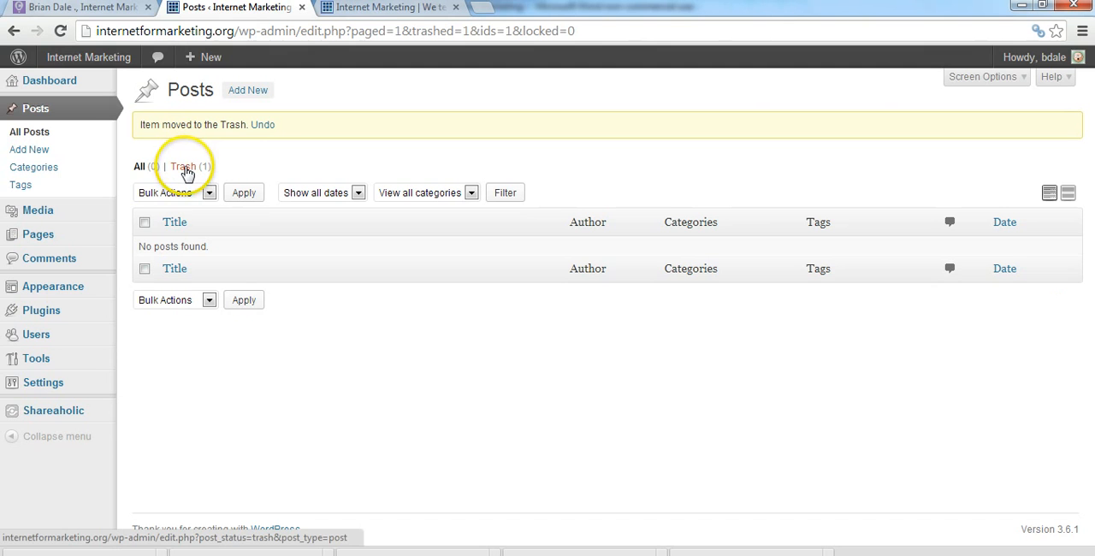
Permanently delete the "Hello world!" post from the posts trash
{"action": "left_click", "coordinate": [185, 169]}
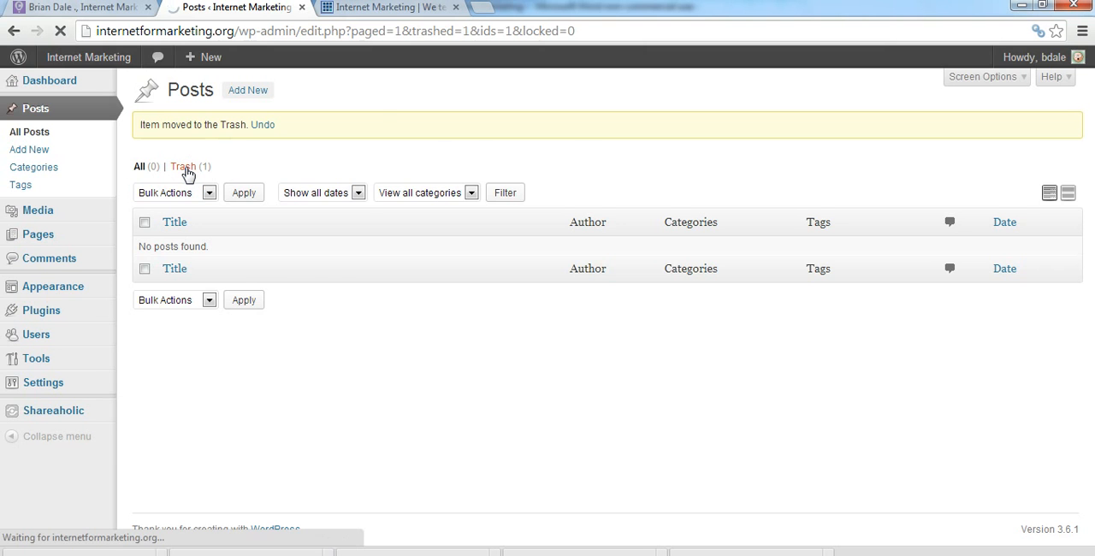
{"action": "left_click", "coordinate": [144, 180]}
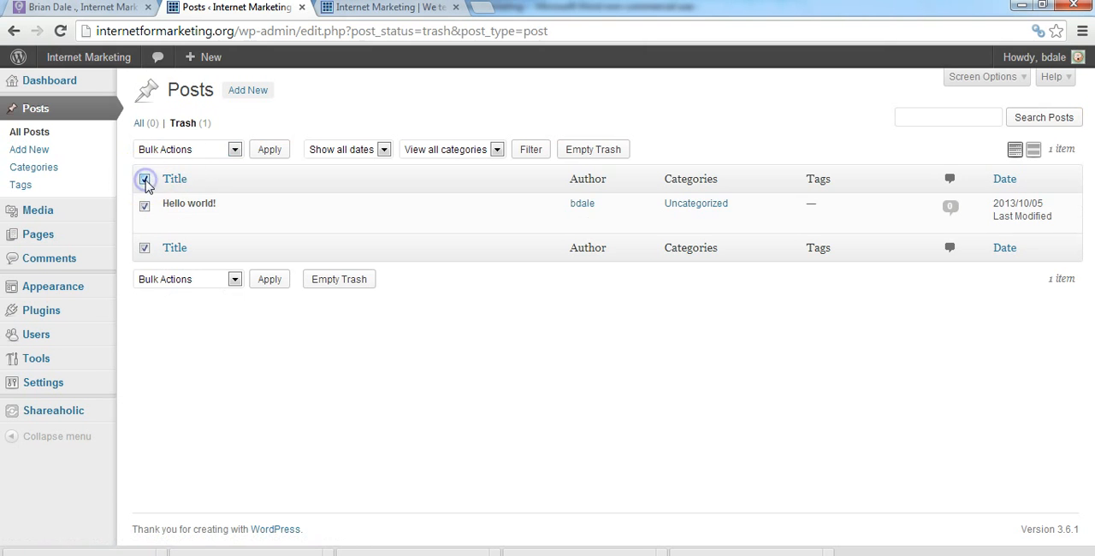
{"action": "left_click", "coordinate": [237, 221]}
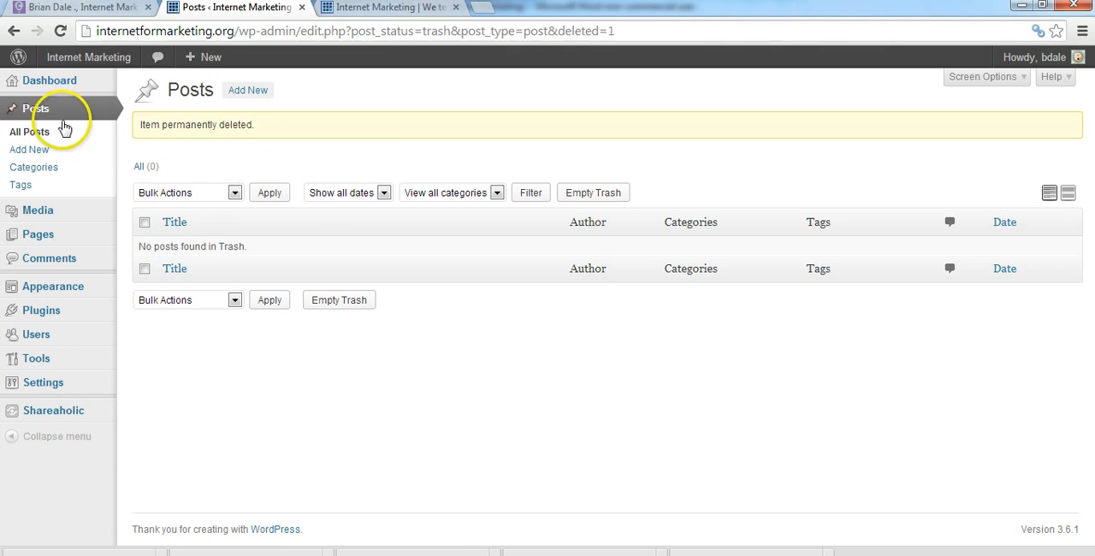
Return to the list of all posts and start a new post
{"action": "left_click", "coordinate": [32, 134]}
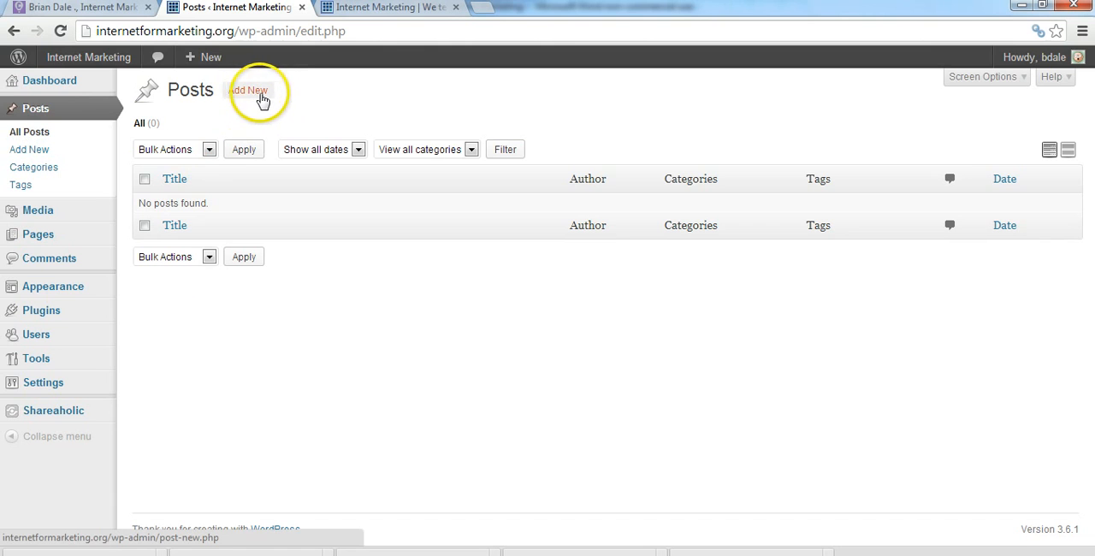
{"action": "left_click", "coordinate": [249, 94]}
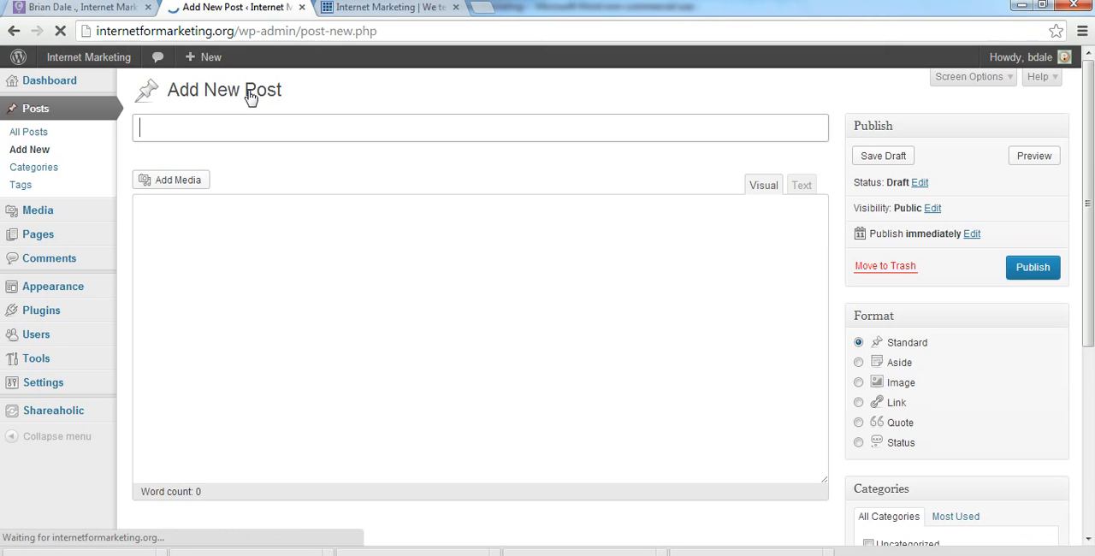
{"action": "left_click", "coordinate": [332, 459]}
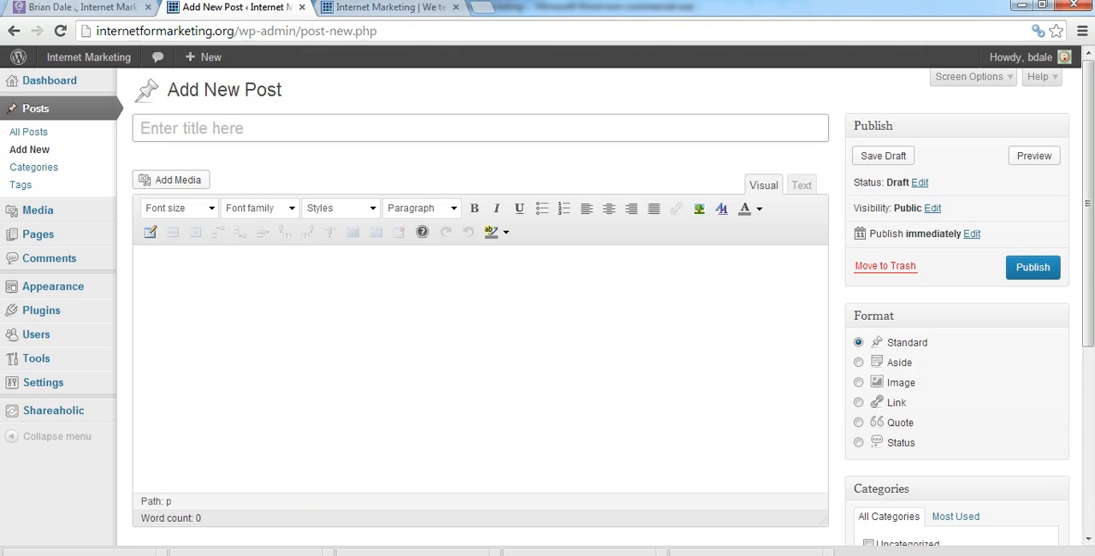
Switch to the Word document "7 - How to Write Pillar Content" and copy all text below its title, from "This series of articles" to the end
{"action": "left_click", "coordinate": [319, 554]}
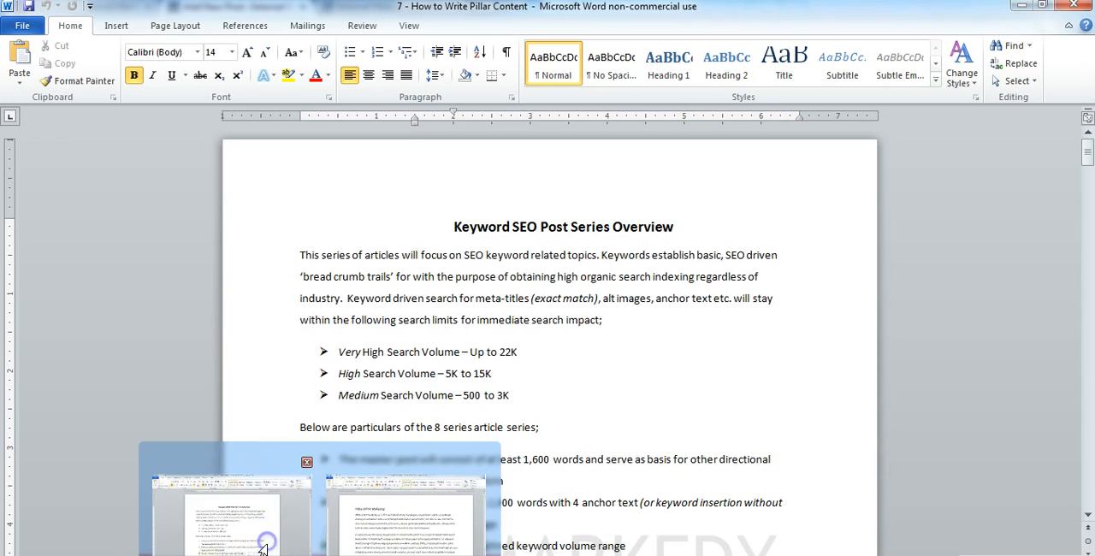
{"action": "left_click", "coordinate": [231, 509]}
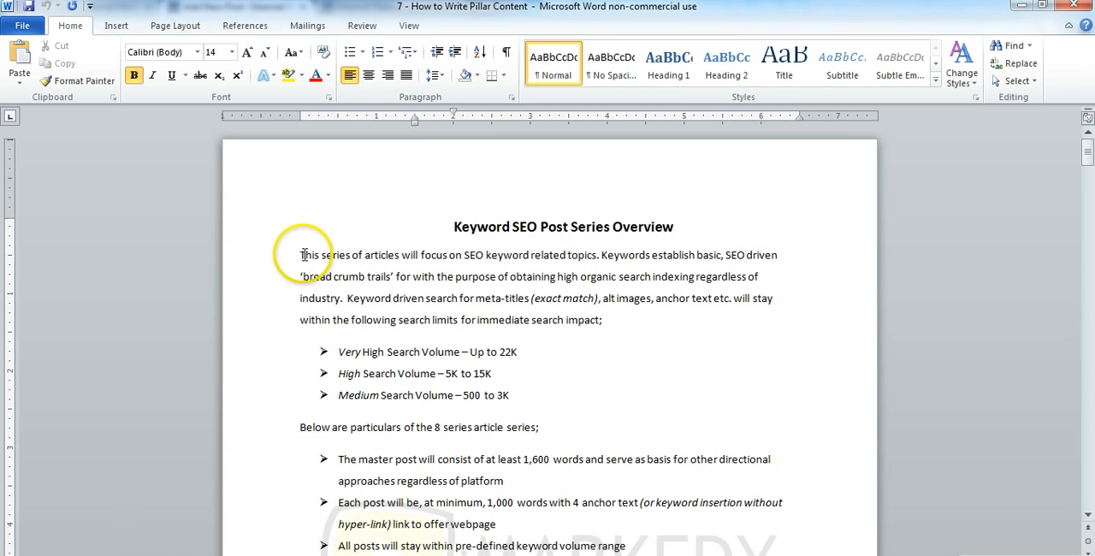
{"action": "left_click_drag", "start_coordinate": [298, 257], "coordinate": [562, 515]}
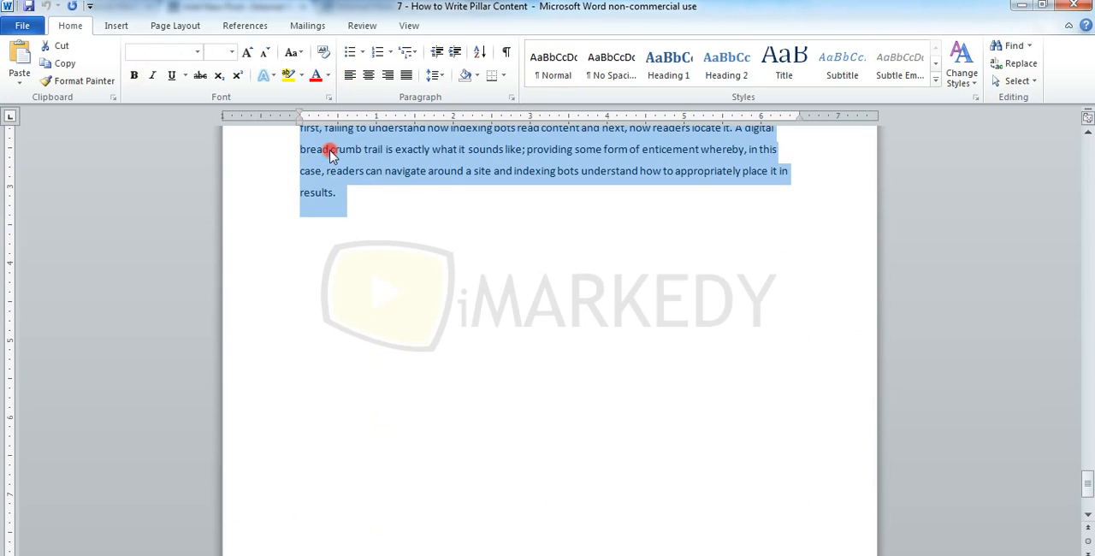
{"action": "right_click", "coordinate": [330, 152]}
{"action": "left_click", "coordinate": [356, 178]}
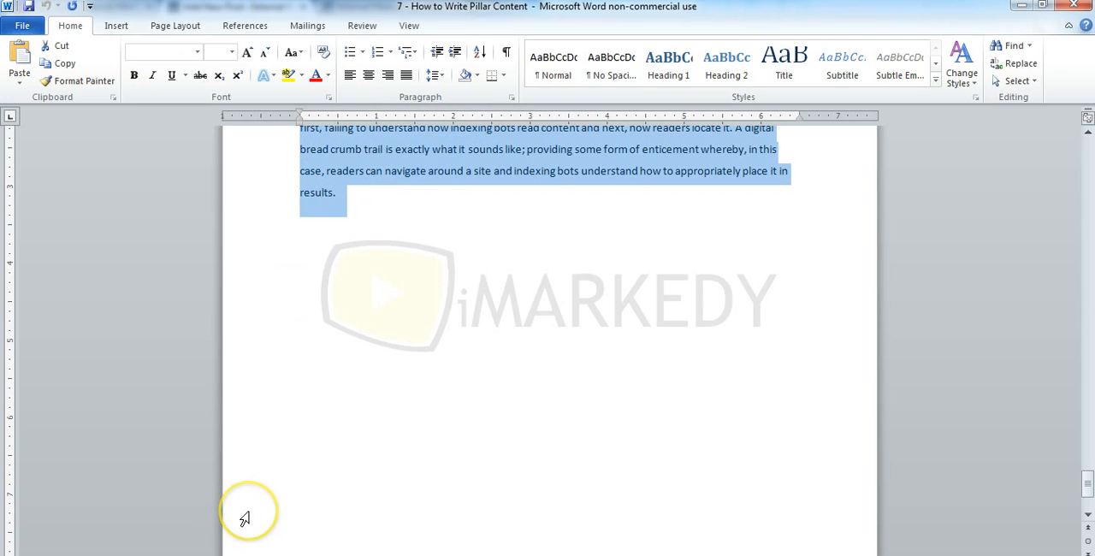
{"action": "right_click", "coordinate": [311, 185]}
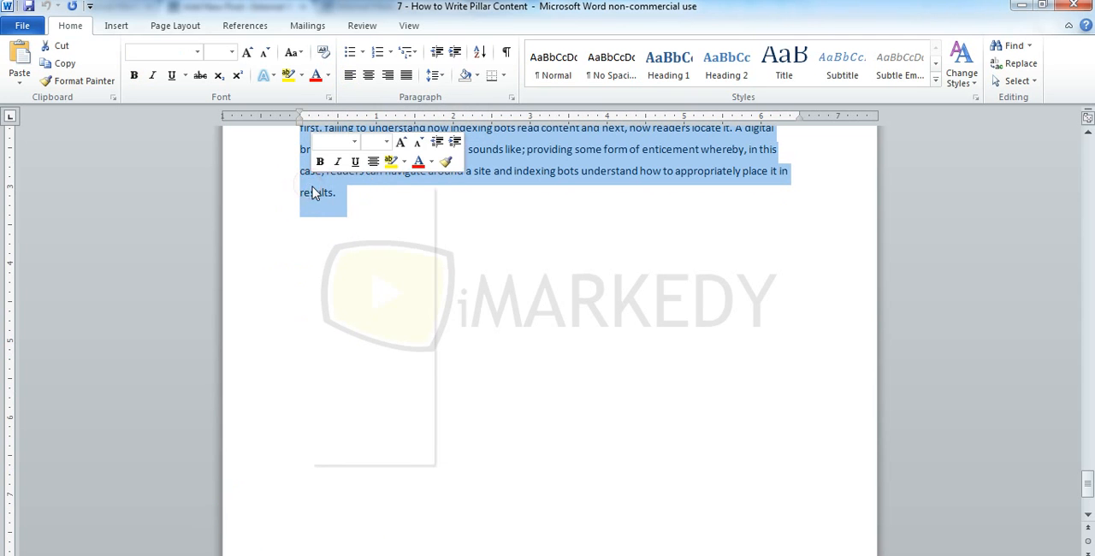
{"action": "left_click", "coordinate": [333, 213]}
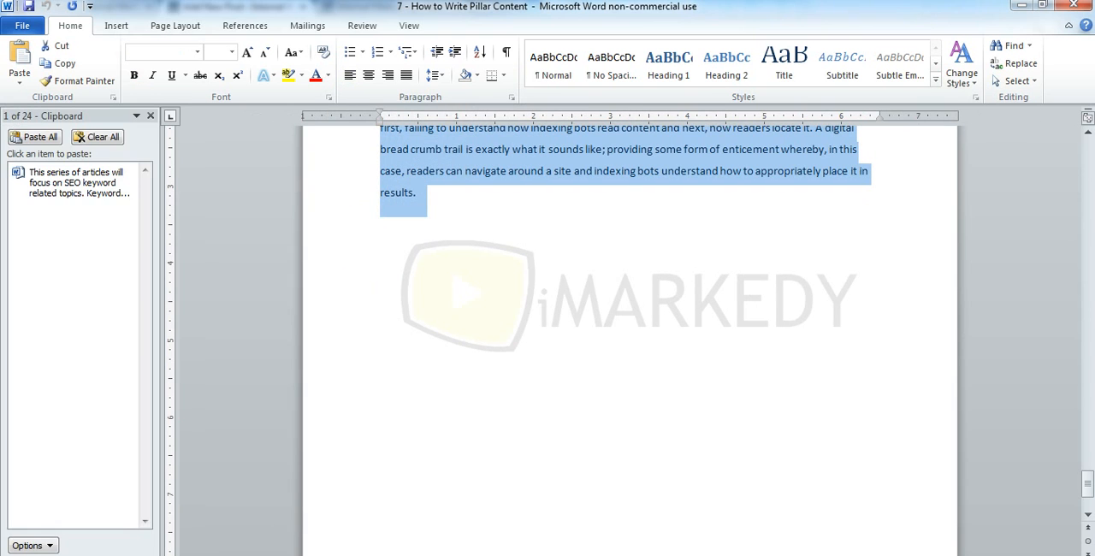
{"action": "left_click", "coordinate": [152, 117]}
Switch back to WordPress and paste the copied article into the new post's body
{"action": "key", "text": "alt+Tab"}
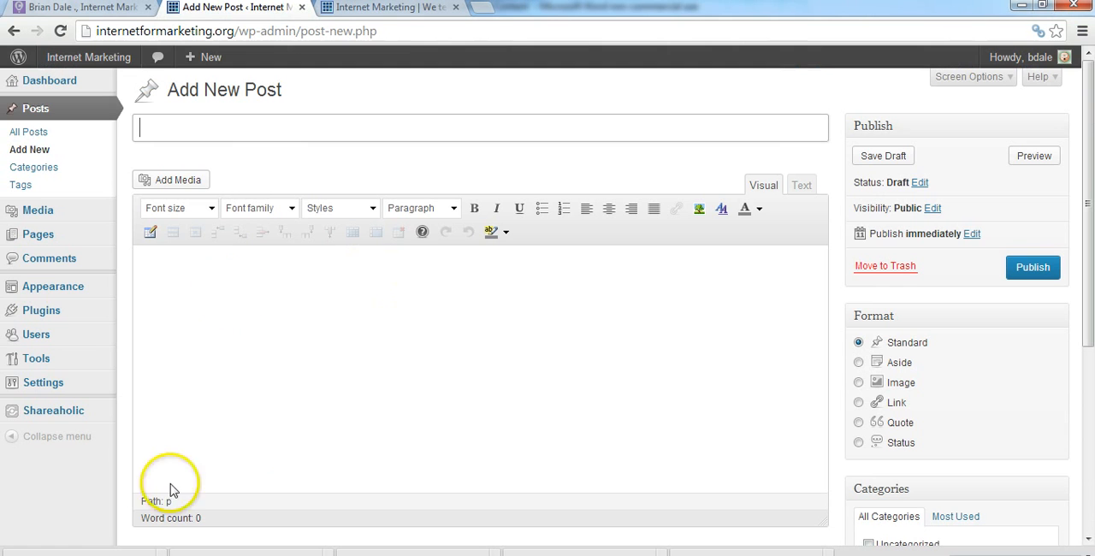
{"action": "left_click", "coordinate": [166, 262]}
{"action": "right_click", "coordinate": [169, 271]}
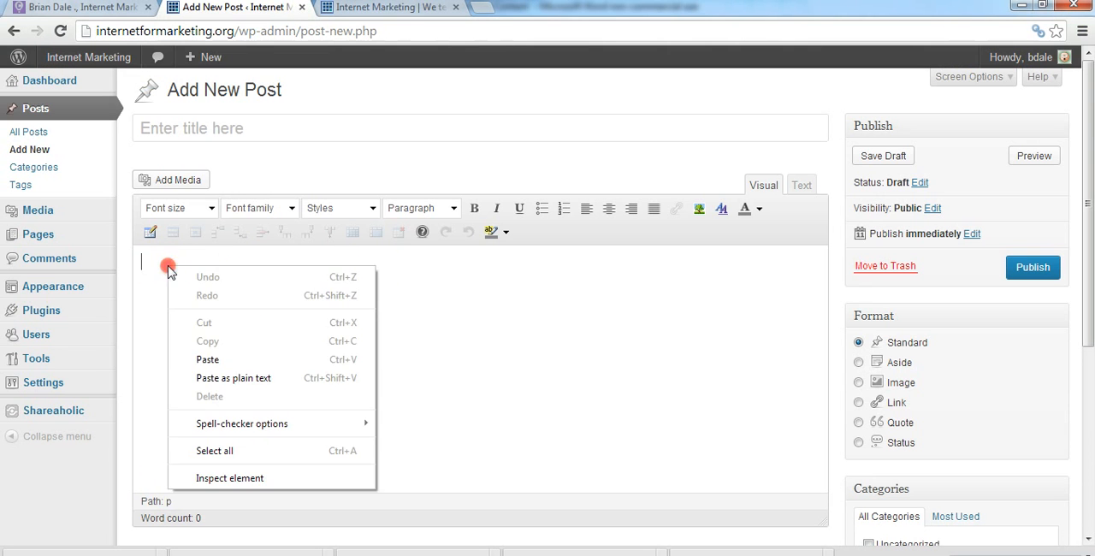
{"action": "left_click", "coordinate": [208, 359]}
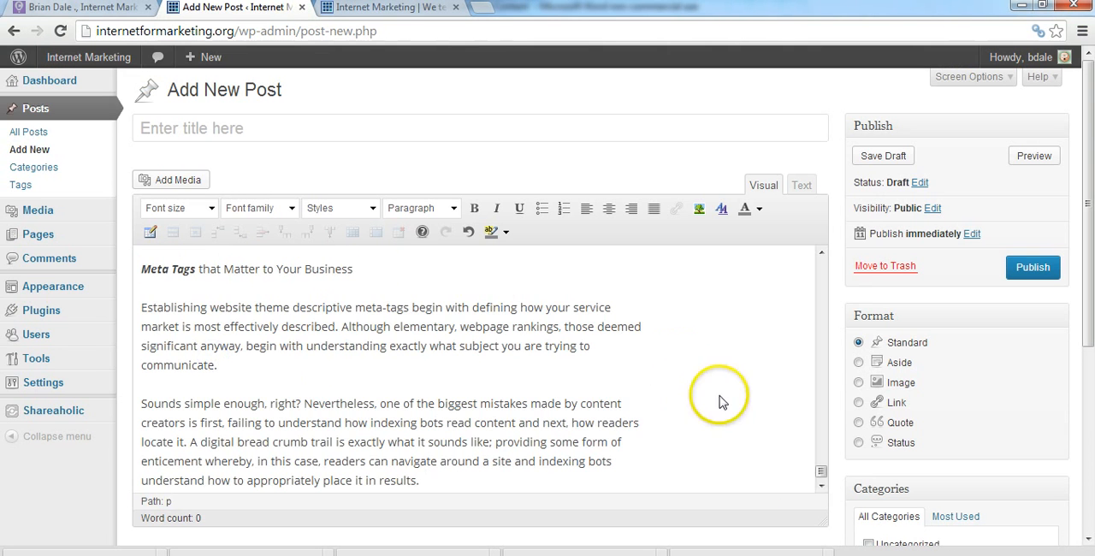
{"action": "left_click", "coordinate": [820, 313]}
{"action": "left_click_drag", "start_coordinate": [819, 309], "coordinate": [820, 256]}
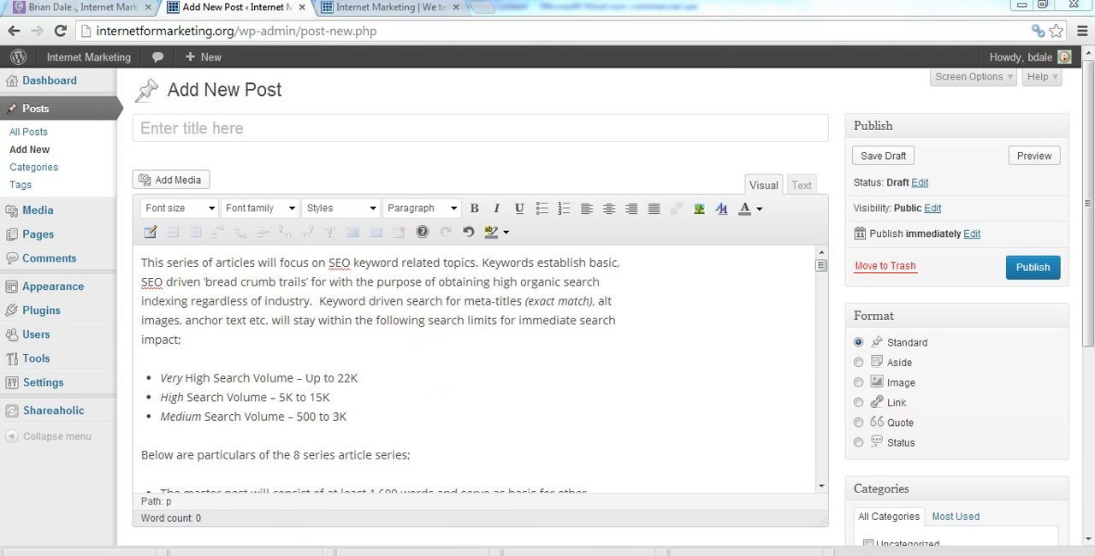
Review the source article in the Word document "7 - How to Write Pillar Content" from its beginning
{"action": "left_click", "coordinate": [321, 541]}
{"action": "left_click", "coordinate": [254, 540]}
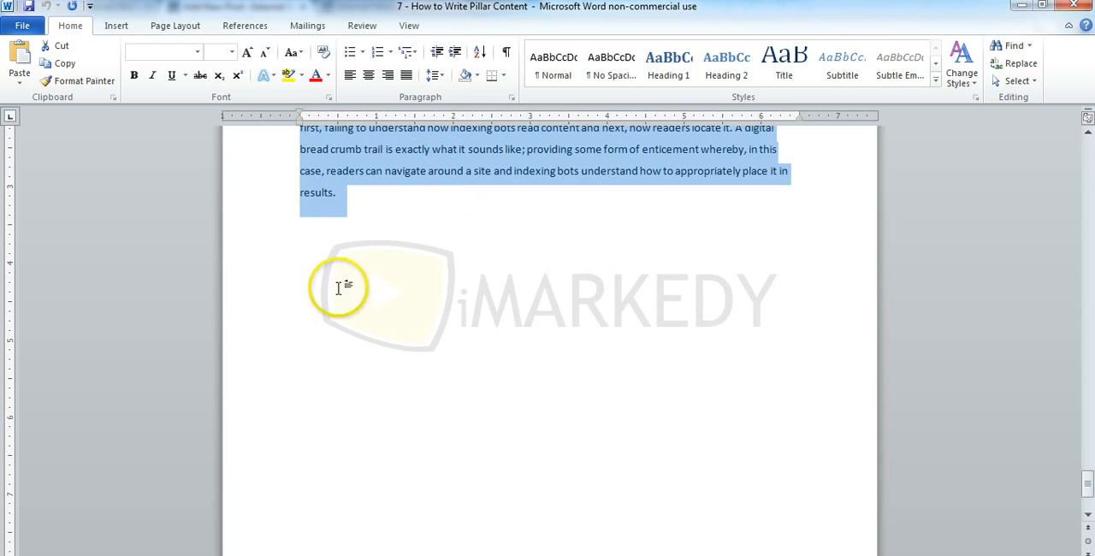
{"action": "key", "text": "alt+Tab"}
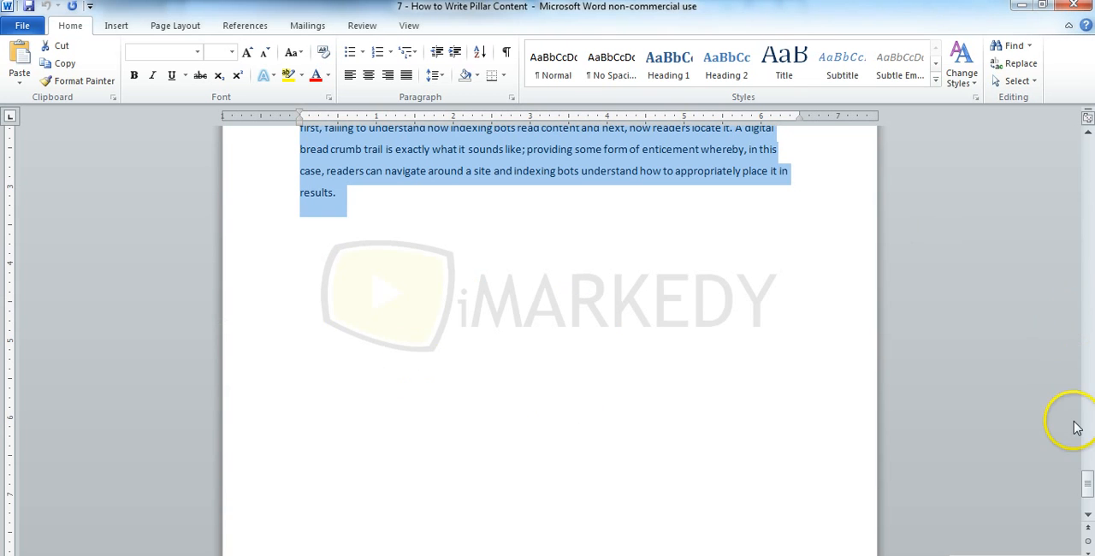
{"action": "left_click_drag", "start_coordinate": [1086, 483], "coordinate": [1088, 146]}
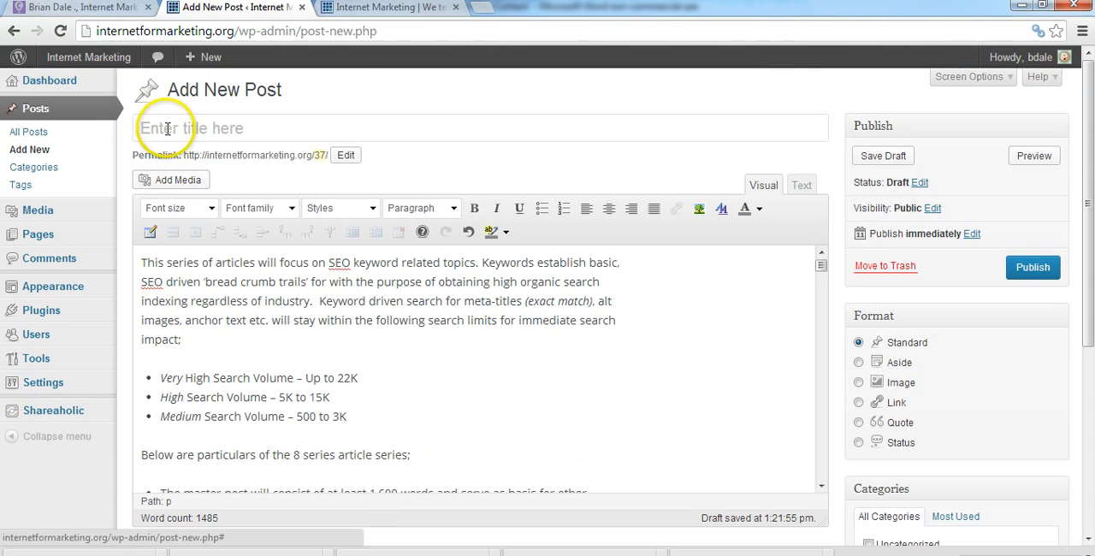
In WordPress, title the post "SEO Keywords" and set its permalink slug to "seo-keywords"
{"action": "left_click", "coordinate": [168, 131]}
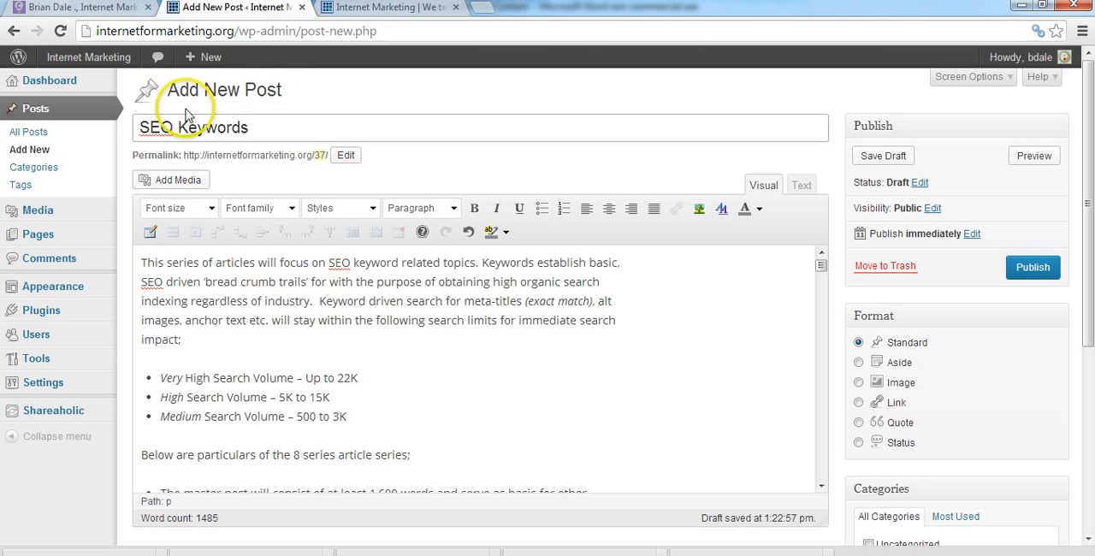
{"action": "left_click", "coordinate": [346, 156]}
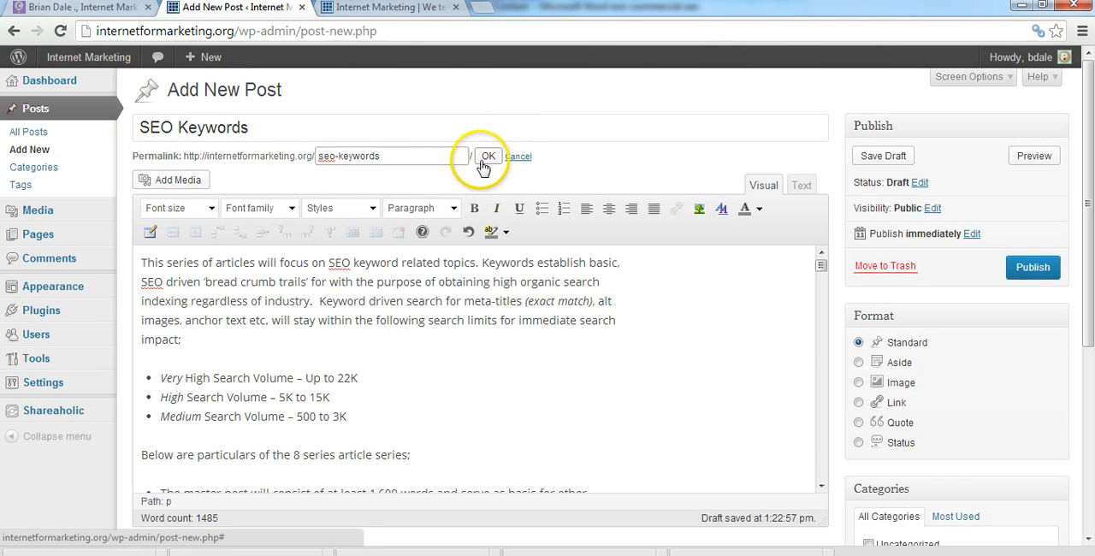
{"action": "left_click", "coordinate": [335, 157]}
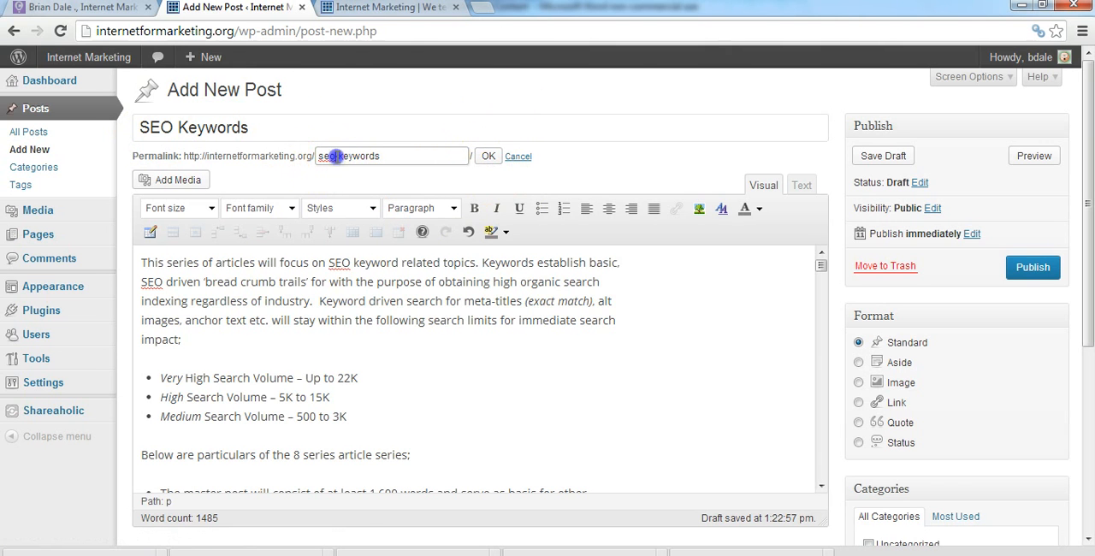
{"action": "left_click", "coordinate": [369, 157]}
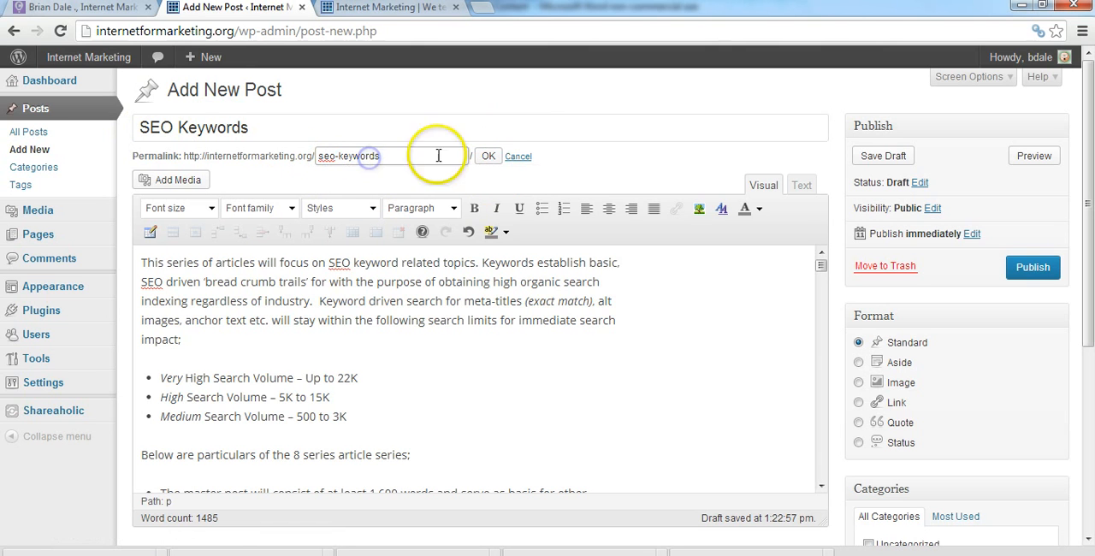
{"action": "left_click", "coordinate": [489, 157]}
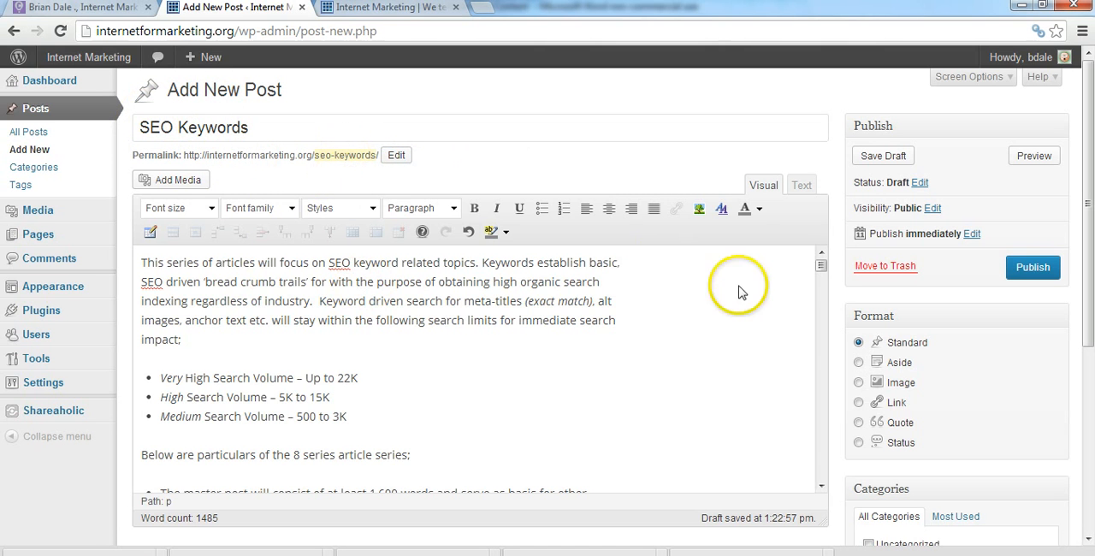
Remove the extra blank lines above the "Opening Post Summary;" heading and above the paragraph starting "Necessary to achieving this"
{"action": "left_click_drag", "start_coordinate": [819, 261], "coordinate": [826, 327]}
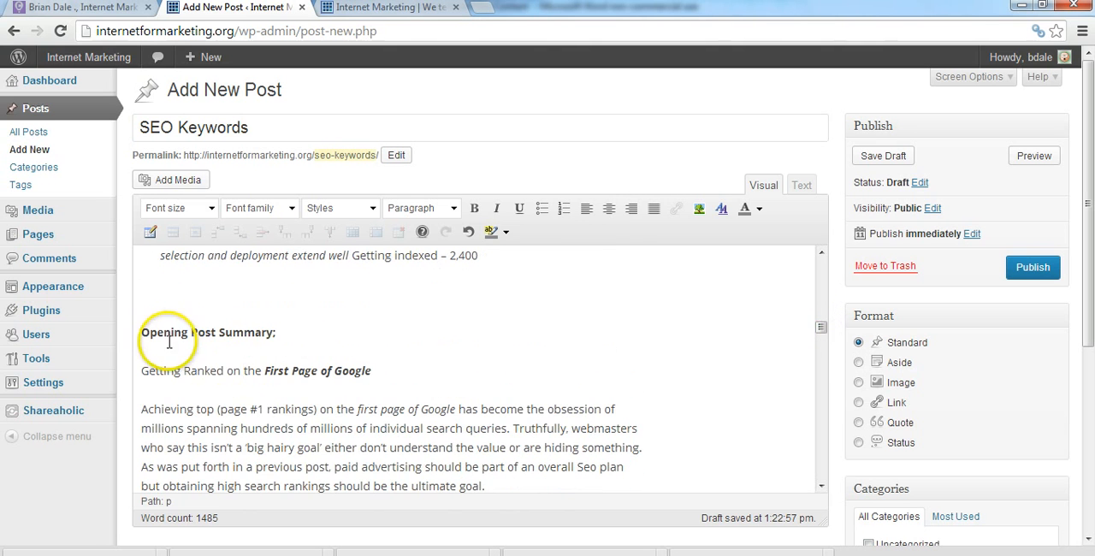
{"action": "left_click", "coordinate": [142, 334]}
{"action": "key", "text": "BackSpace"}
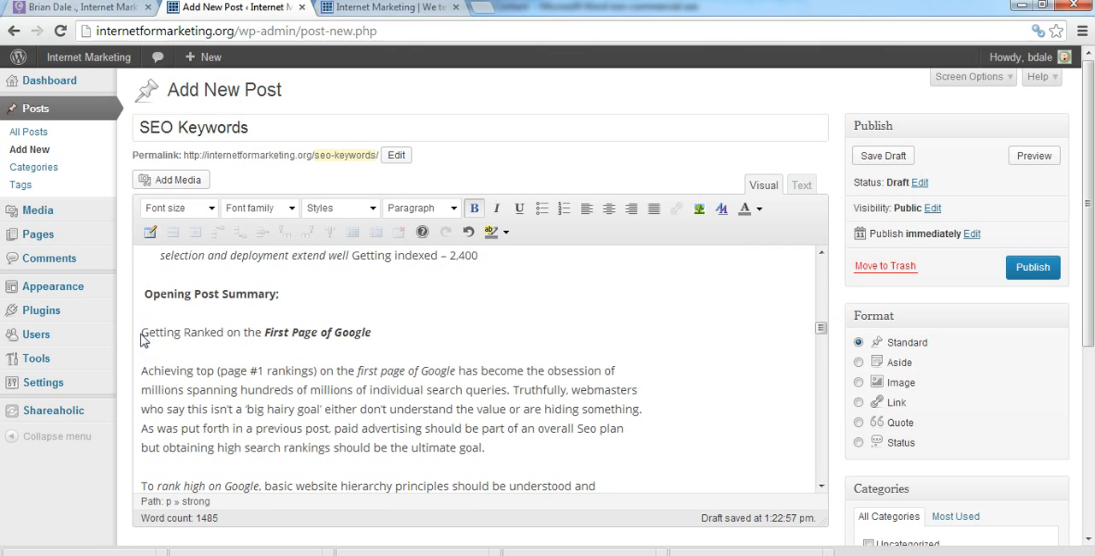
{"action": "left_click_drag", "start_coordinate": [823, 331], "coordinate": [823, 354]}
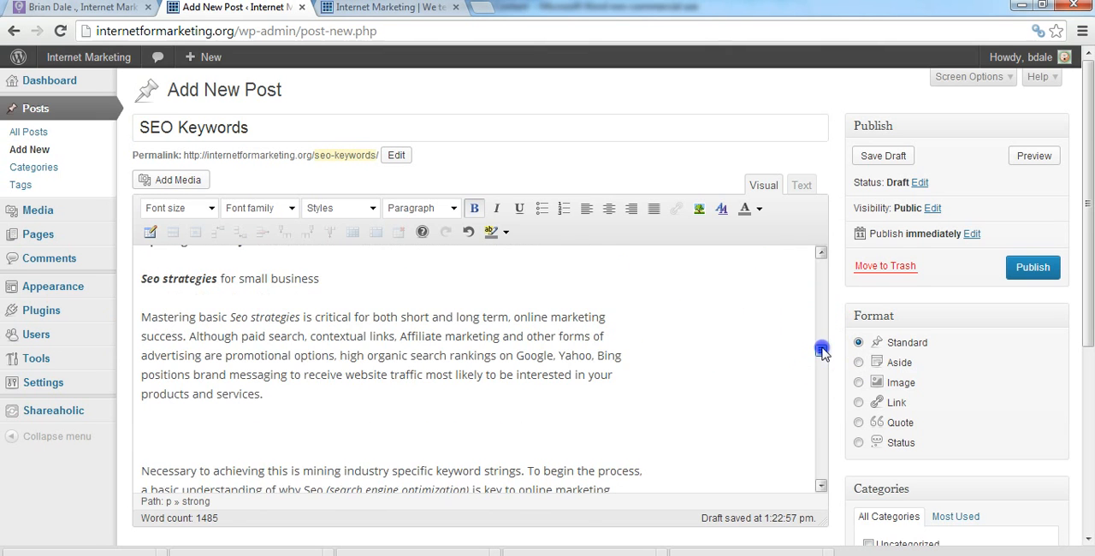
{"action": "left_click", "coordinate": [142, 471]}
{"action": "key", "text": "BackSpace"}
{"action": "key", "text": "Delete"}
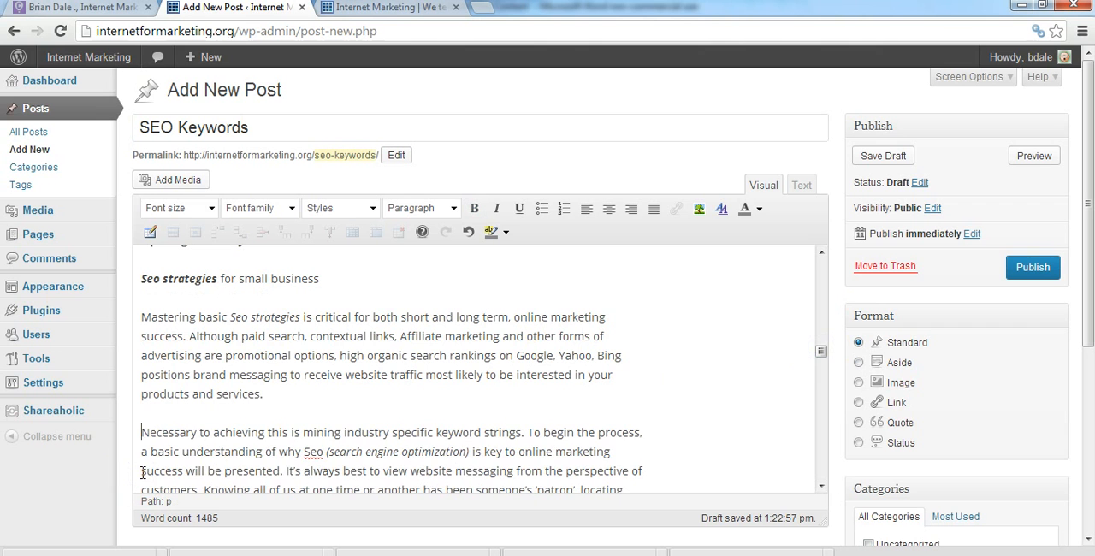
In the garbled bullet under "Keyword tracking – 1,000", replace the opening "00words - d" with "Keywords"
{"action": "left_click_drag", "start_coordinate": [820, 352], "coordinate": [821, 369]}
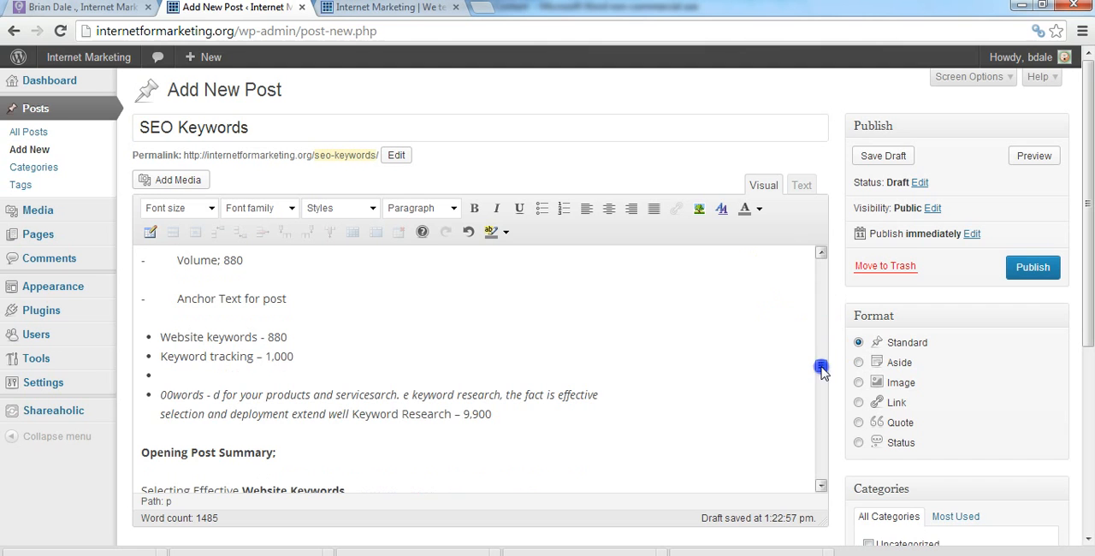
{"action": "left_click", "coordinate": [173, 394]}
{"action": "left_click", "coordinate": [214, 395]}
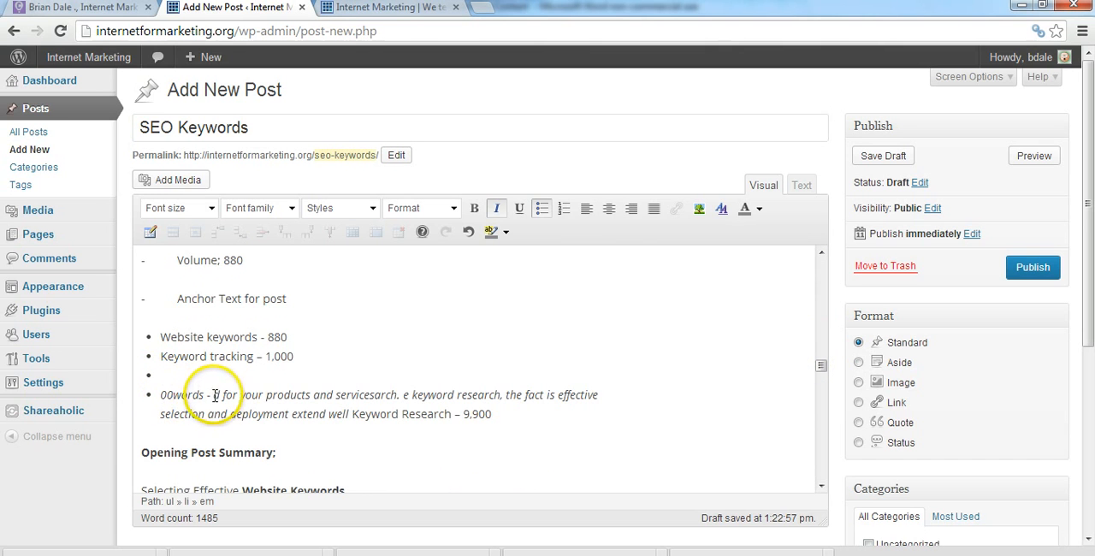
{"action": "key", "text": "BackSpace"}
{"action": "key", "text": "BackSpace"}
{"action": "key", "text": "BackSpace"}
{"action": "key", "text": "BackSpace"}
{"action": "key", "text": "BackSpace"}
{"action": "key", "text": "BackSpace"}
{"action": "key", "text": "BackSpace"}
{"action": "key", "text": "BackSpace"}
{"action": "key", "text": "BackSpace"}
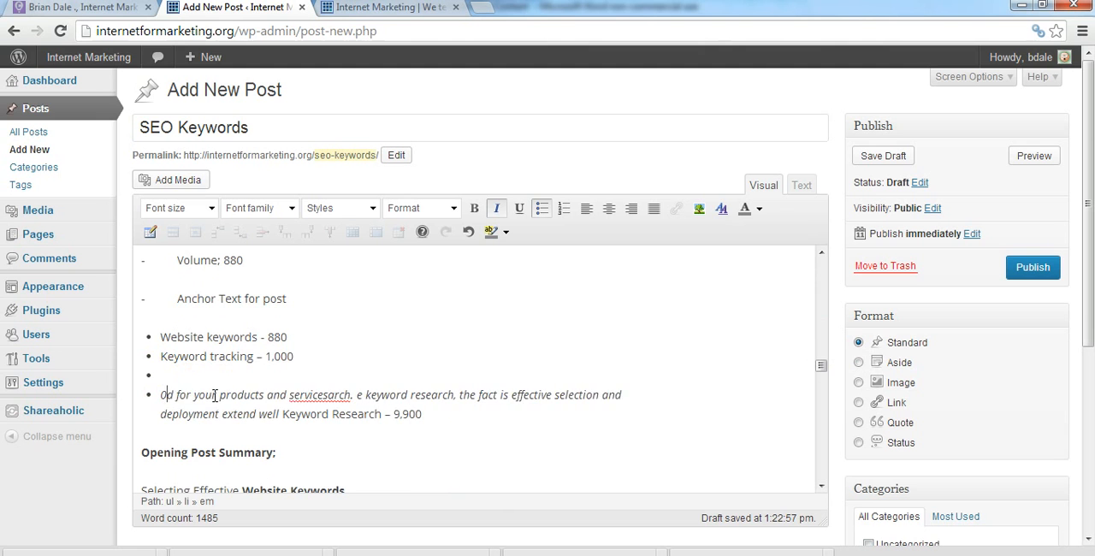
{"action": "key", "text": "BackSpace"}
{"action": "type", "text": "Adwords"}
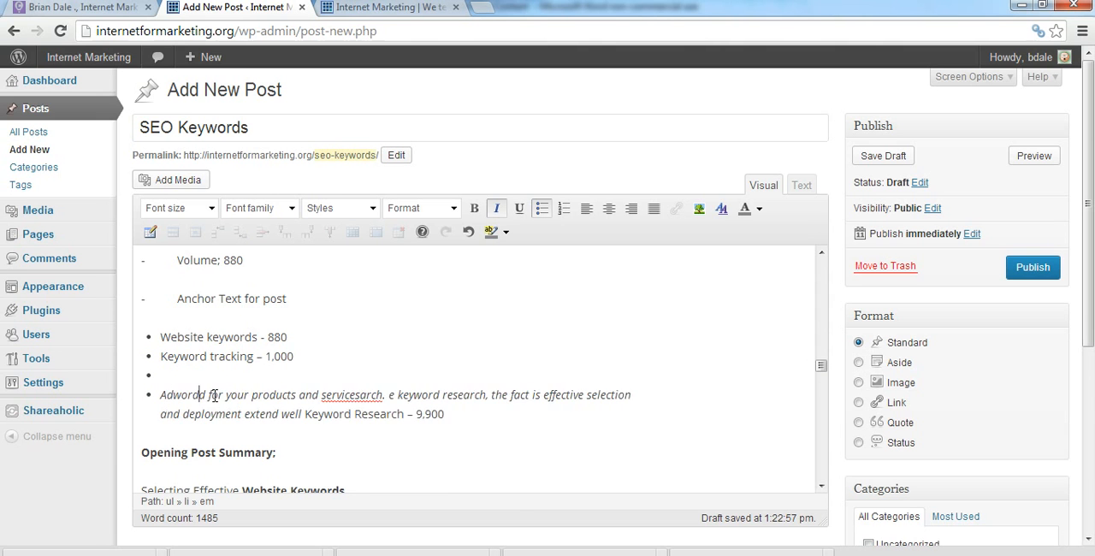
{"action": "key", "text": "BackSpace"}
{"action": "key", "text": "BackSpace"}
{"action": "type", "text": "Keyword"}
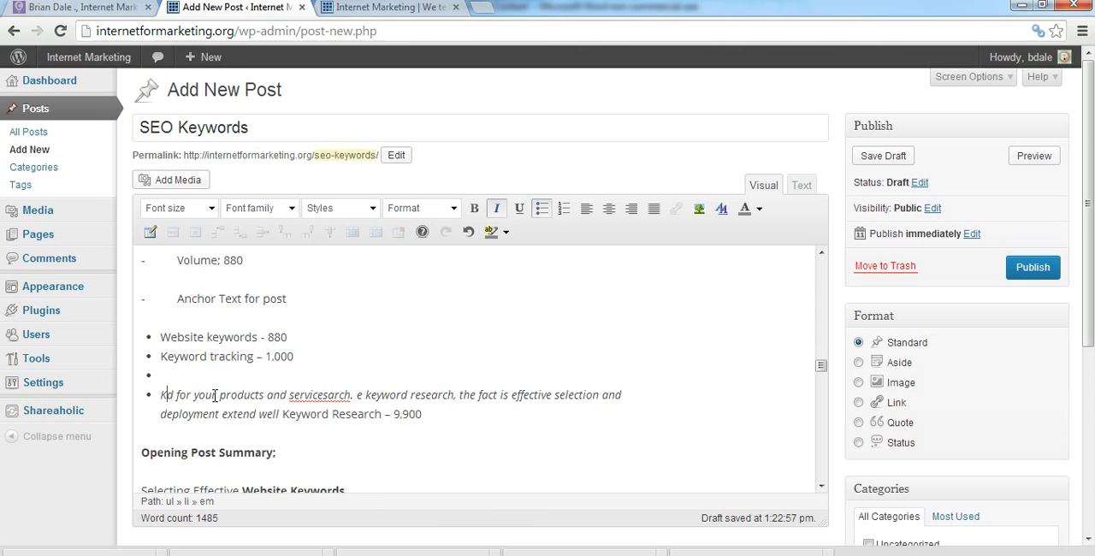
{"action": "type", "text": "s"}
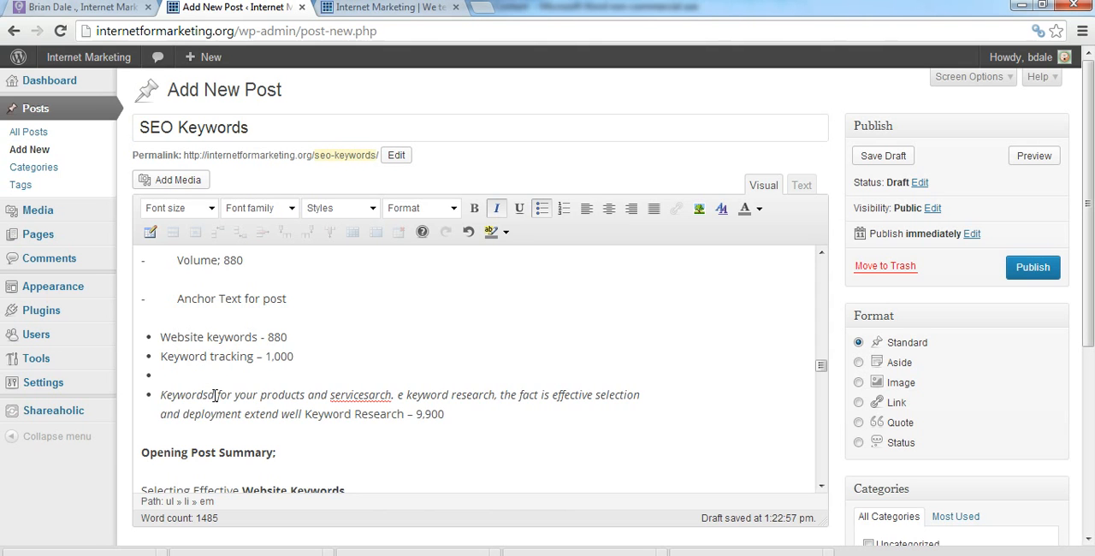
{"action": "key", "text": "Delete"}
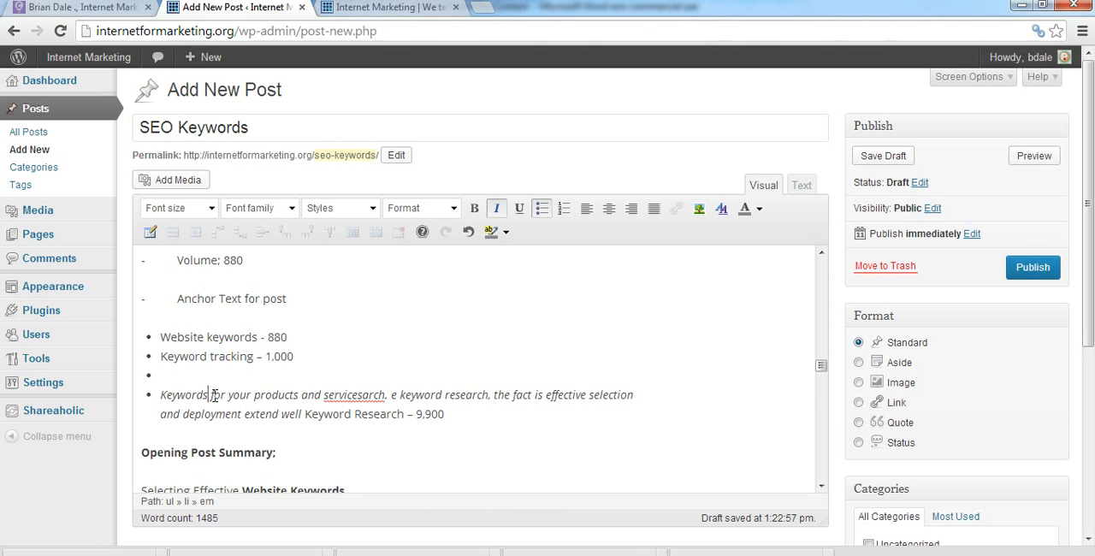
In the same bullet, correct "servicesarch. e keyword research" to "services keyword research"
{"action": "left_click", "coordinate": [385, 394]}
{"action": "key", "text": "BackSpace"}
{"action": "key", "text": "BackSpace"}
{"action": "key", "text": "BackSpace"}
{"action": "key", "text": "BackSpace"}
{"action": "key", "text": "BackSpace"}
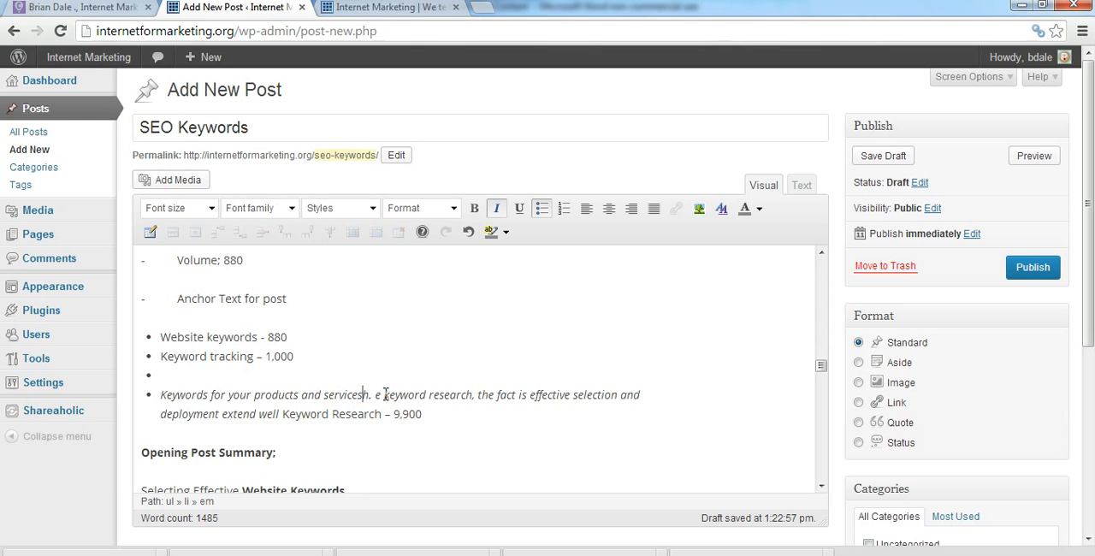
{"action": "key", "text": "Delete"}
{"action": "key", "text": "Delete"}
{"action": "type", "text": ","}
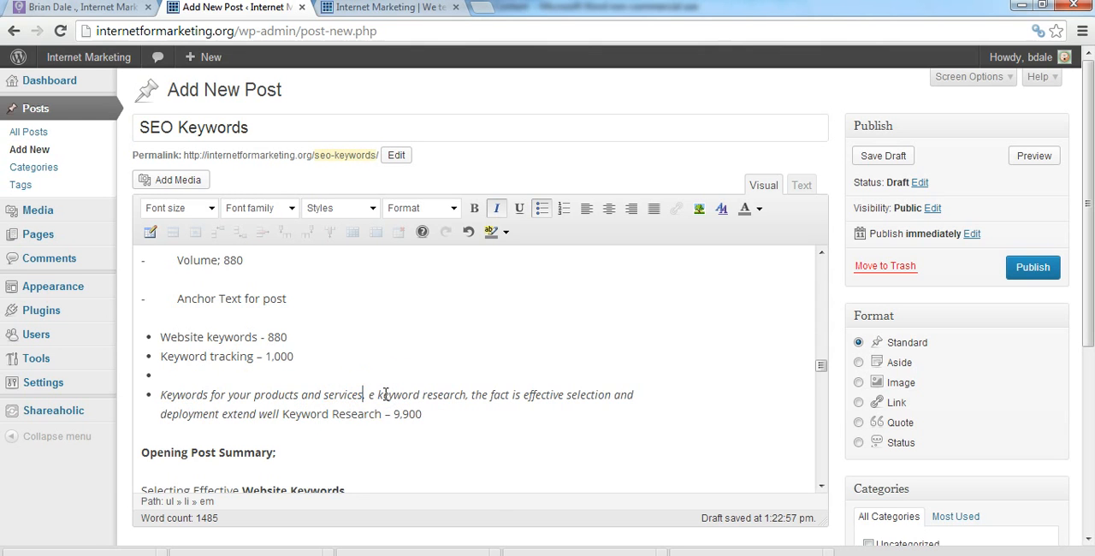
{"action": "left_click", "coordinate": [377, 394]}
{"action": "key", "text": "BackSpace"}
{"action": "key", "text": "BackSpace"}
{"action": "key", "text": "BackSpace"}
{"action": "key", "text": "BackSpace"}
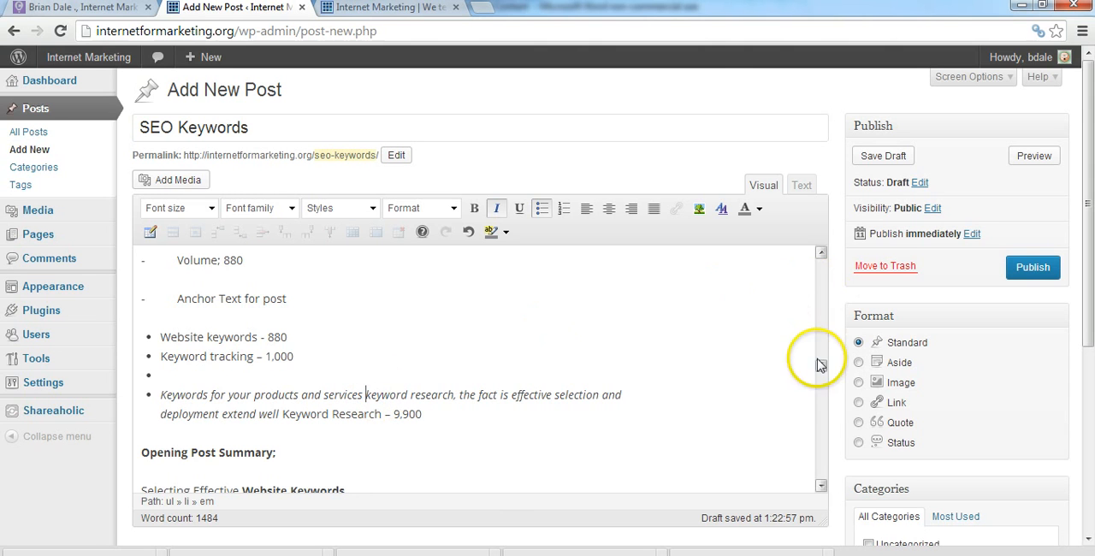
Remove the empty bullet after "Keyword tracking – 1,000", keeping the "Keywords for your products and services" text as its own bullet
{"action": "left_click_drag", "start_coordinate": [819, 365], "coordinate": [819, 365]}
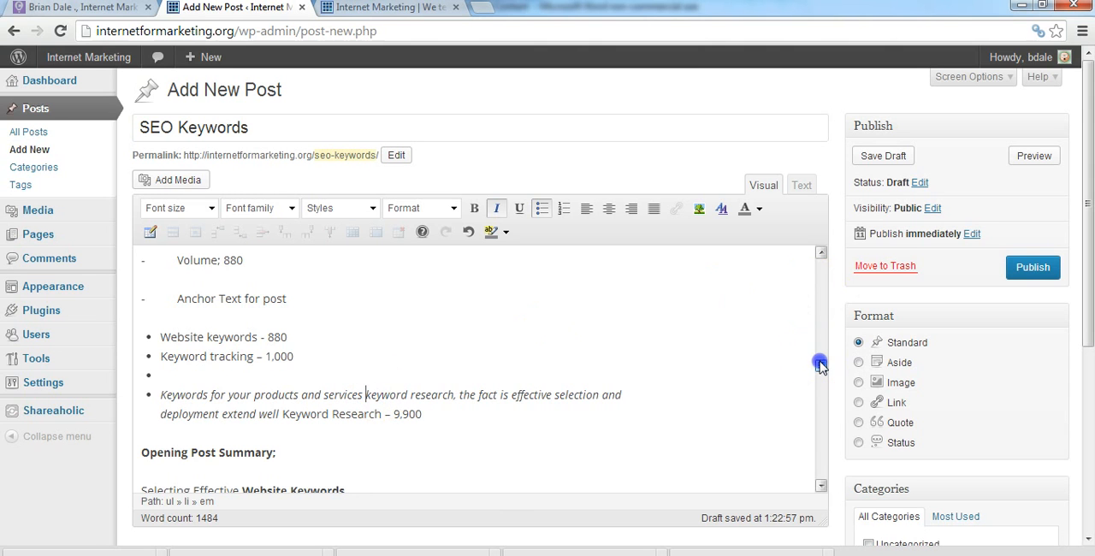
{"action": "left_click", "coordinate": [176, 374]}
{"action": "key", "text": "BackSpace"}
{"action": "key", "text": "BackSpace"}
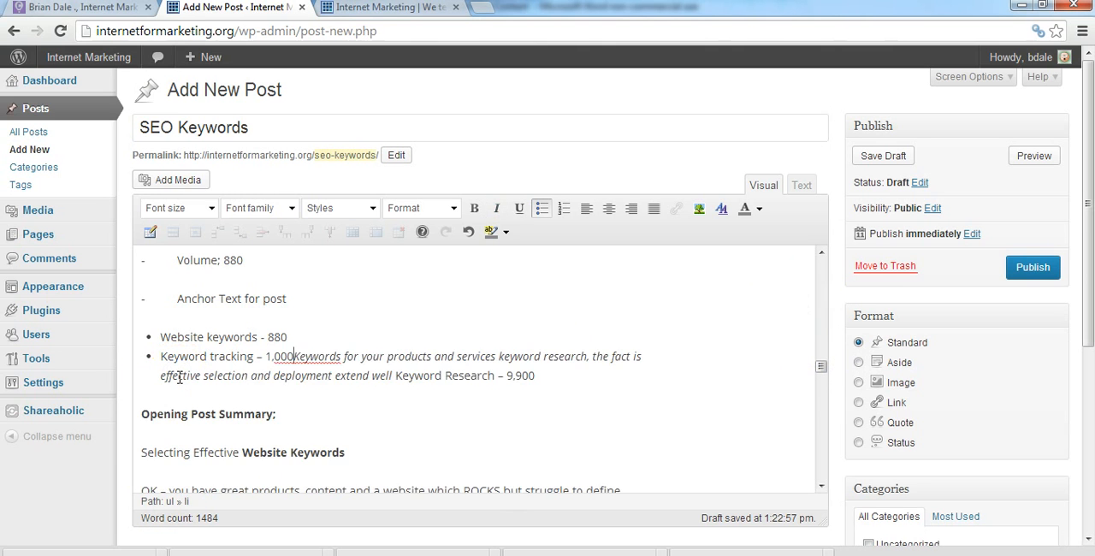
{"action": "key", "text": "Return"}
Review the new post from its beginning, along with its publishing, category, tag and featured image settings
{"action": "mouse_move", "coordinate": [819, 365]}
{"action": "left_mouse_down"}
{"action": "mouse_move", "coordinate": [826, 473]}
{"action": "mouse_move", "coordinate": [821, 254]}
{"action": "left_mouse_up"}
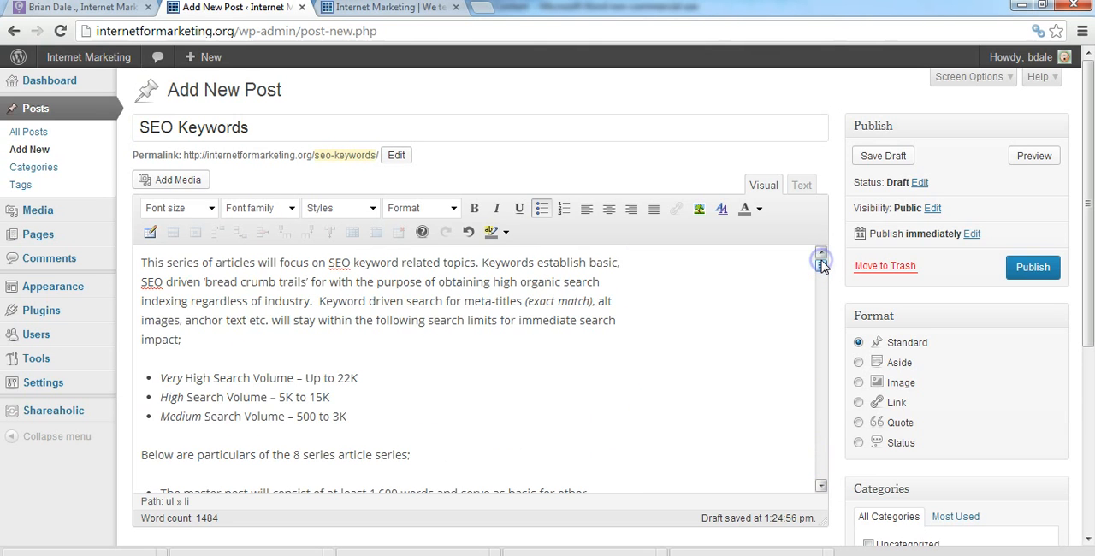
{"action": "left_click", "coordinate": [1032, 268]}
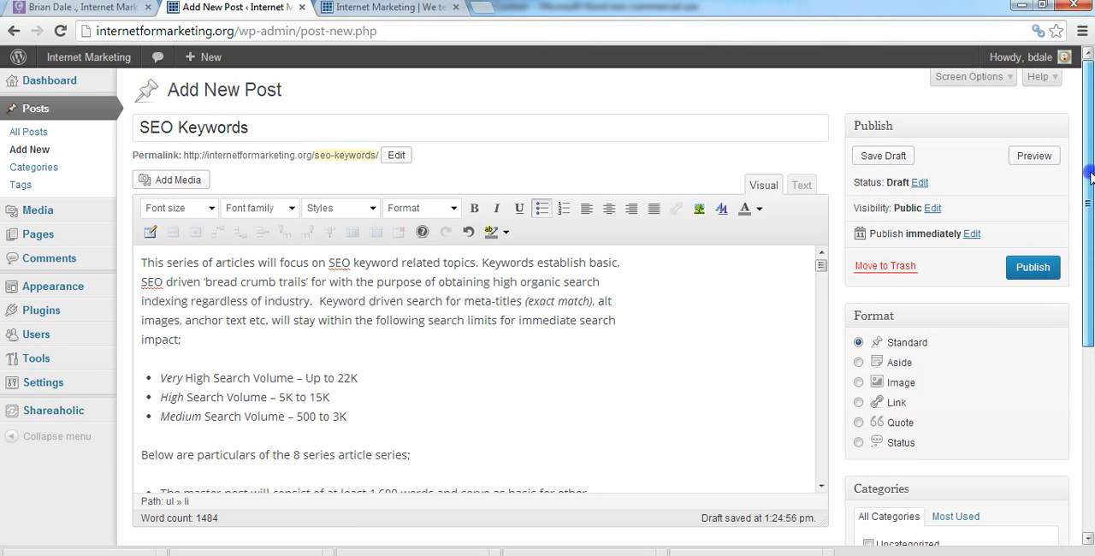
{"action": "left_click_drag", "start_coordinate": [1090, 176], "coordinate": [1090, 389]}
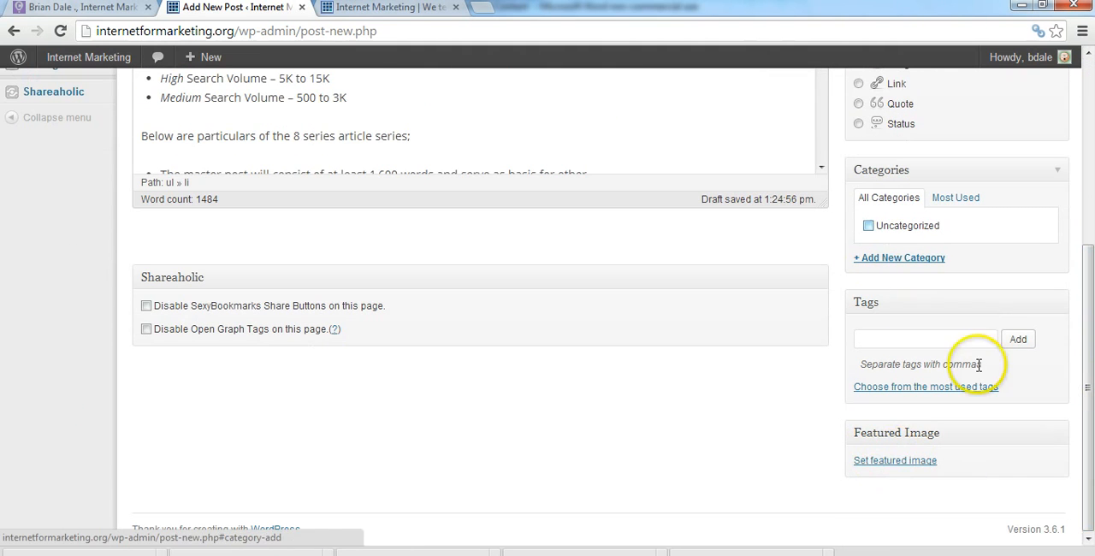
{"action": "left_click_drag", "start_coordinate": [1091, 432], "coordinate": [1090, 243]}
{"action": "left_click", "coordinate": [525, 364]}
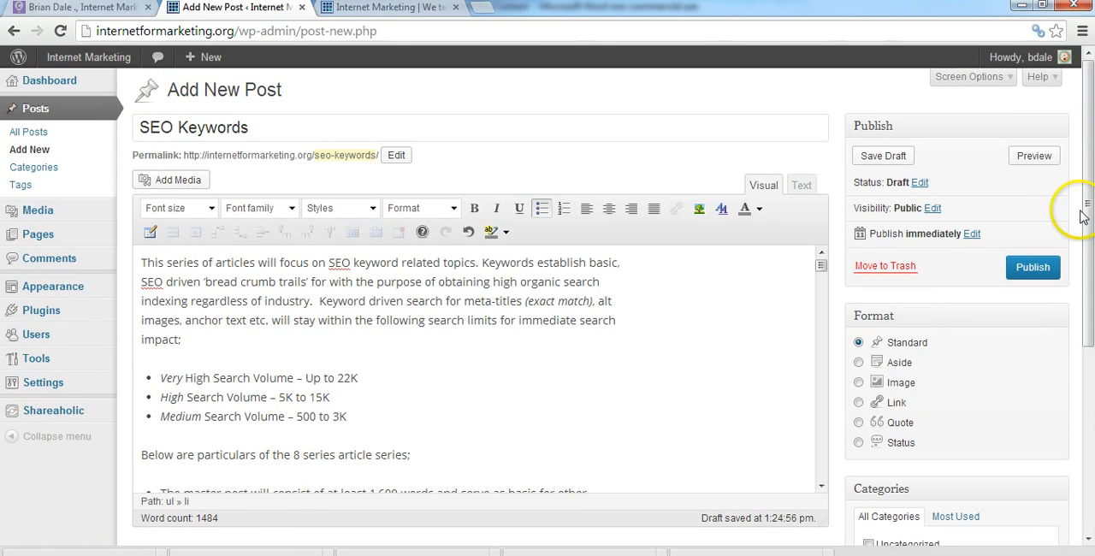
{"action": "left_click_drag", "start_coordinate": [1089, 213], "coordinate": [1091, 172]}
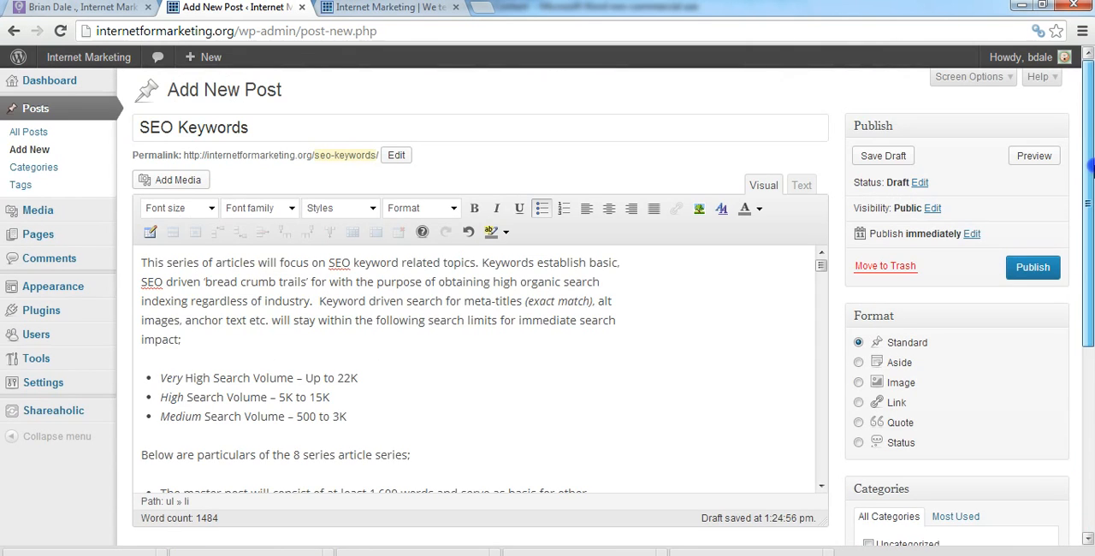